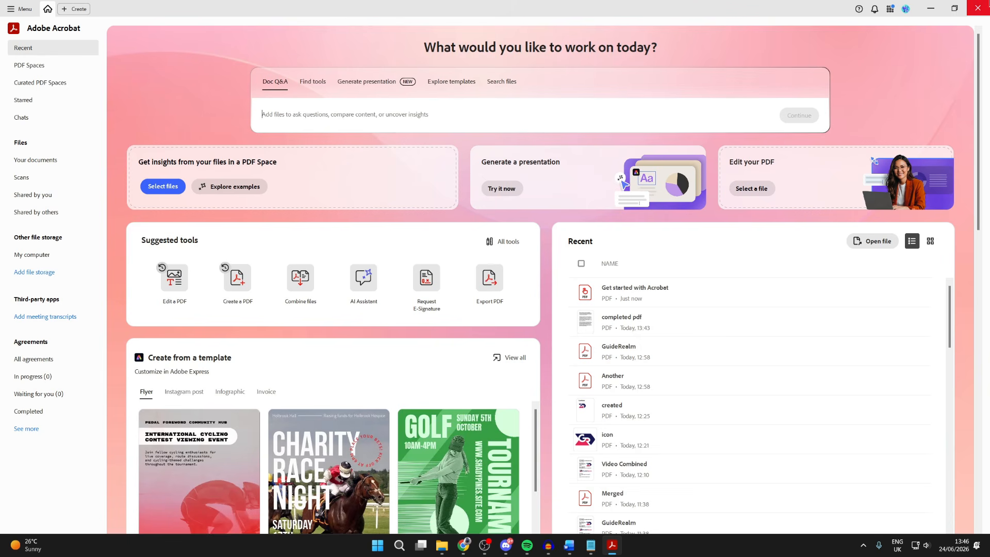
Close the Acrobat home window, open Completed.pdf from the desktop, and put the document into edit mode.
click(977, 8)
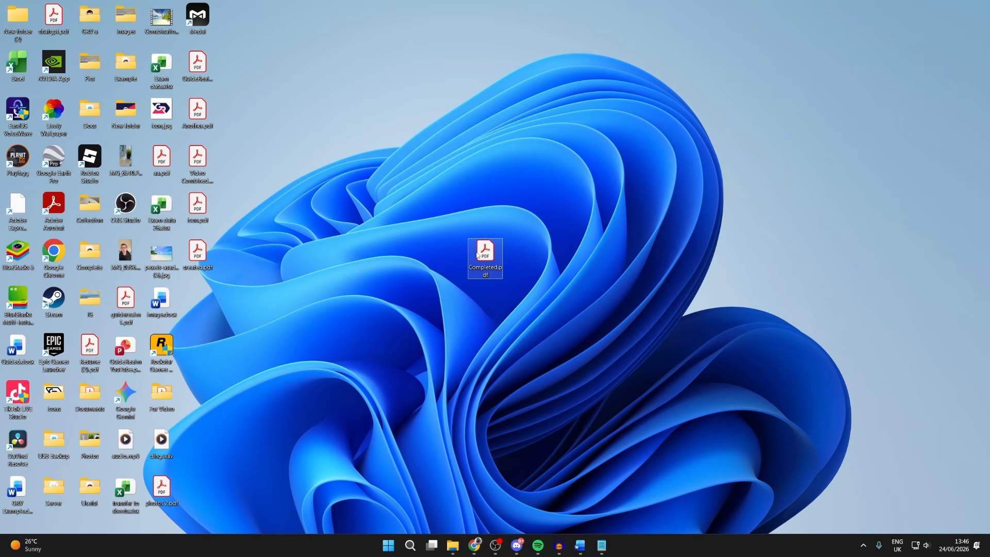
mouse_move(480, 256)
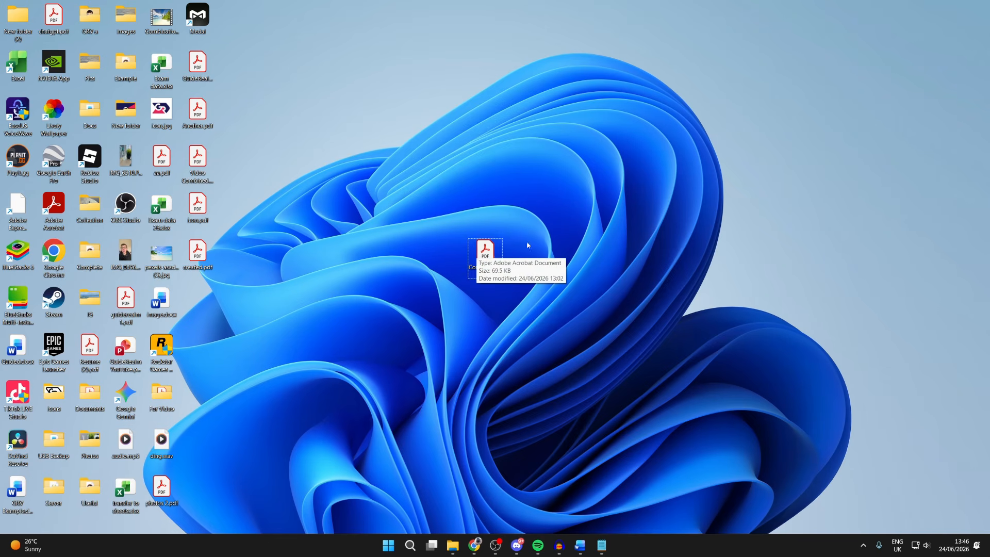
double_click(482, 256)
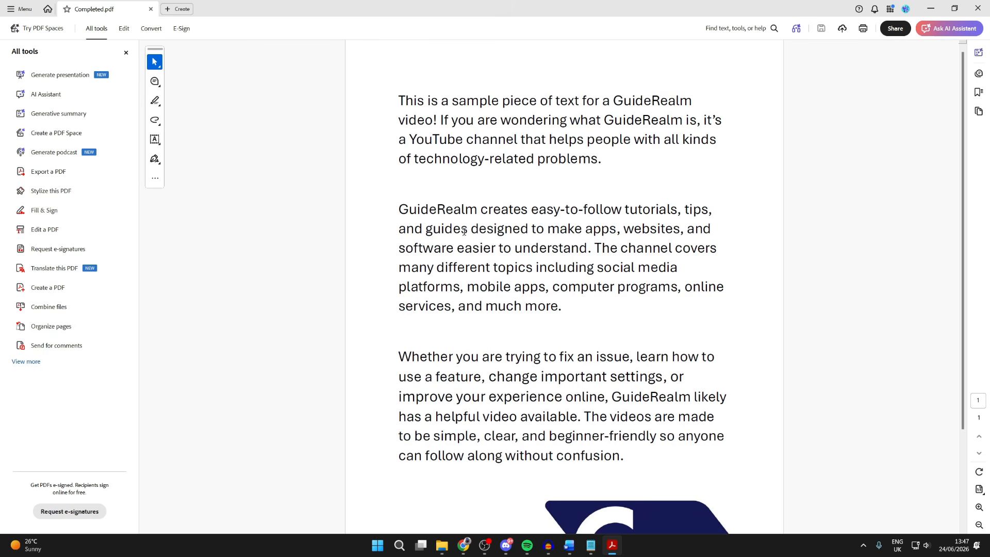
click(123, 29)
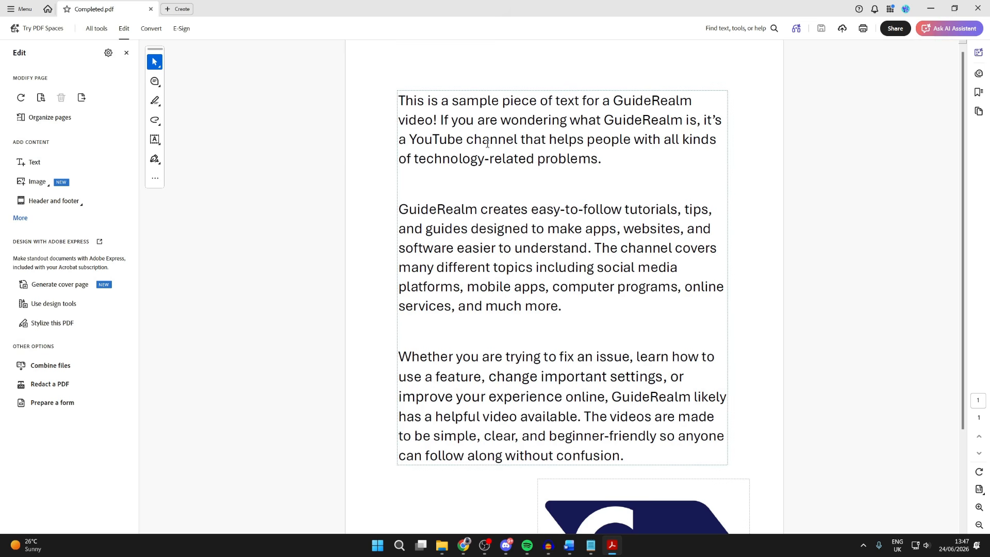
Remove the word "problems" from the end of the first paragraph so it finishes with "technology-related.".
click(611, 159)
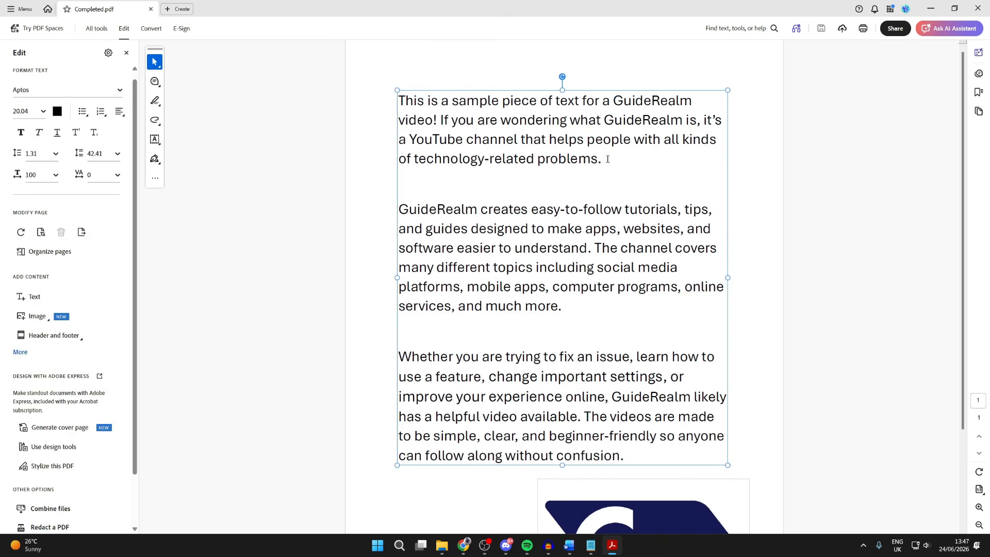
key(BackSpace)
key(BackSpace)
key(BackSpace)
key(BackSpace)
key(BackSpace)
key(BackSpace)
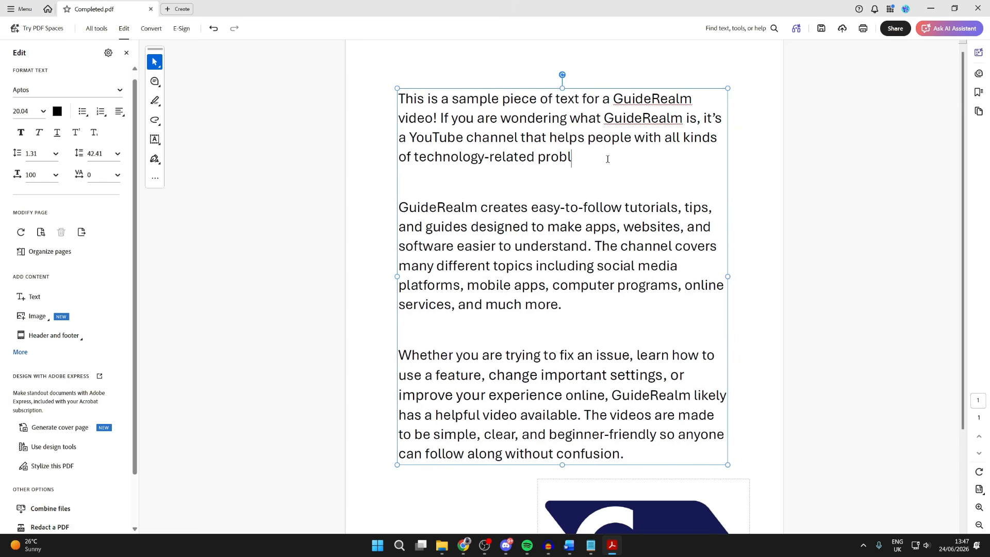
text(lems)
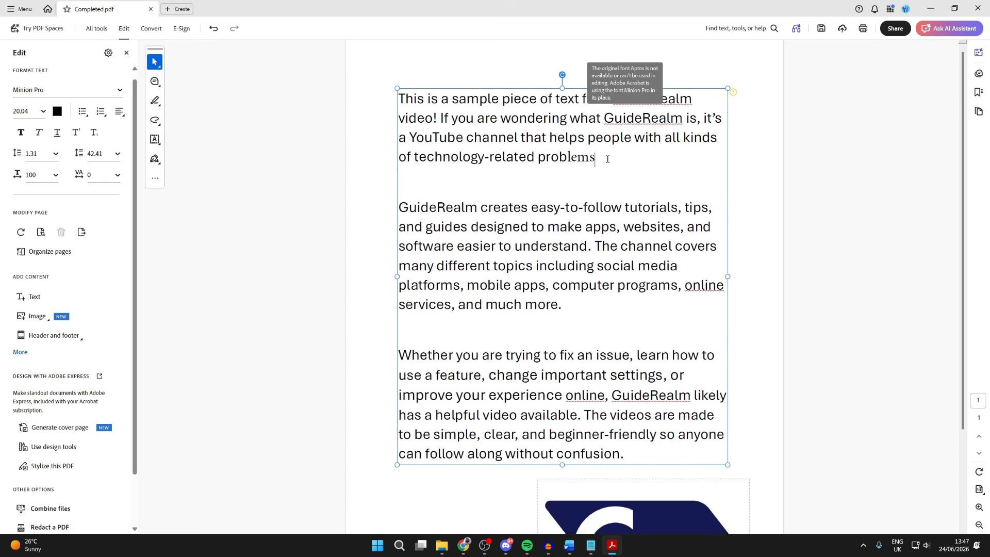
key(BackSpace)
key(BackSpace)
key(BackSpace)
key(BackSpace)
key(BackSpace)
key(BackSpace)
key(BackSpace)
key(BackSpace)
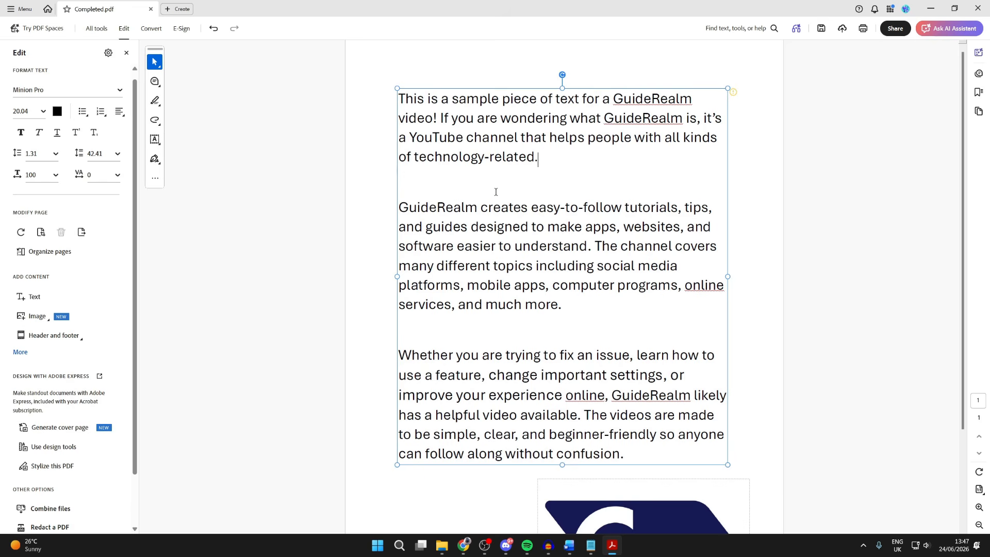
Move the GR logo image to the left margin below the last paragraph and enlarge it slightly.
scroll(495, 193, down, 3)
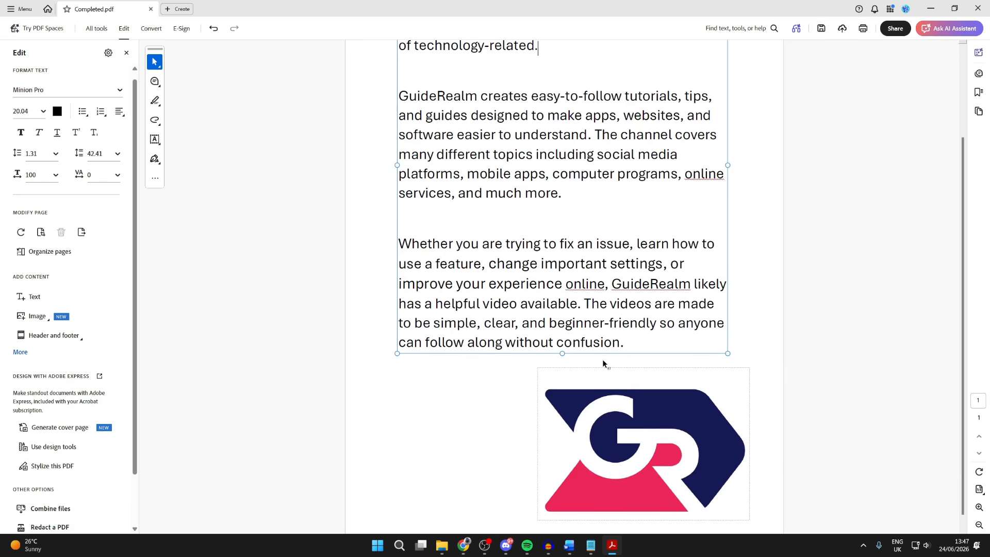
click(621, 408)
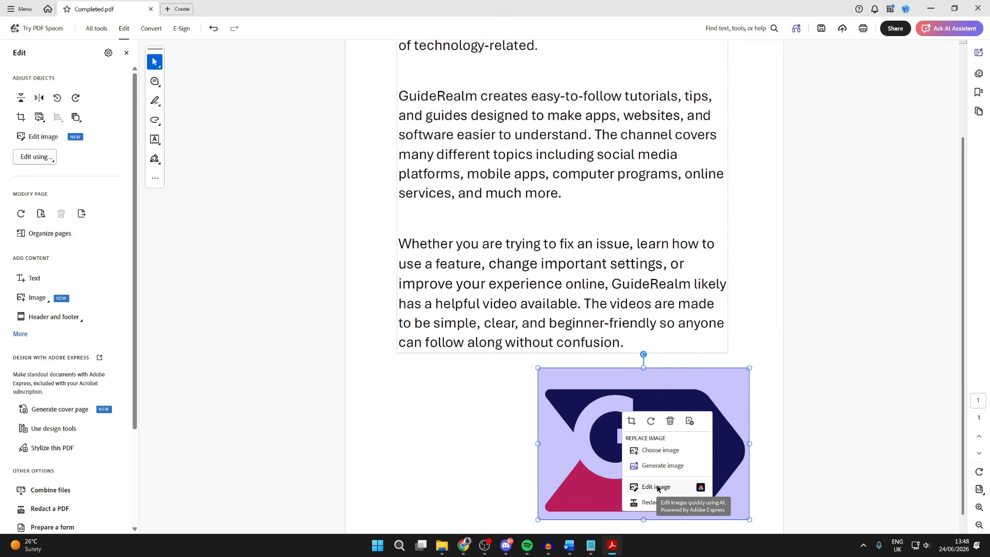
drag(580, 412, 450, 394)
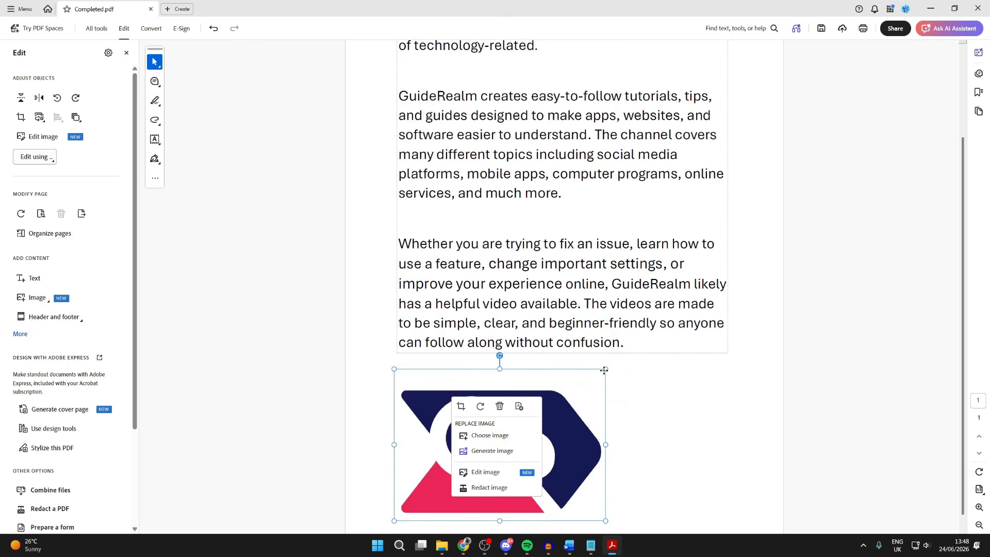
mouse_move(605, 370)
mouse_down()
mouse_move(563, 394)
mouse_move(613, 364)
mouse_up()
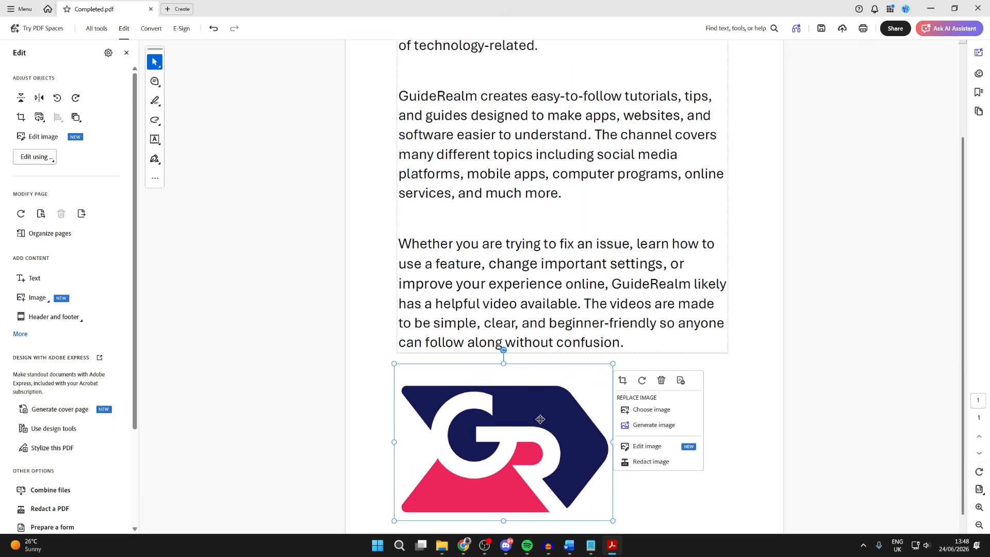
click(380, 394)
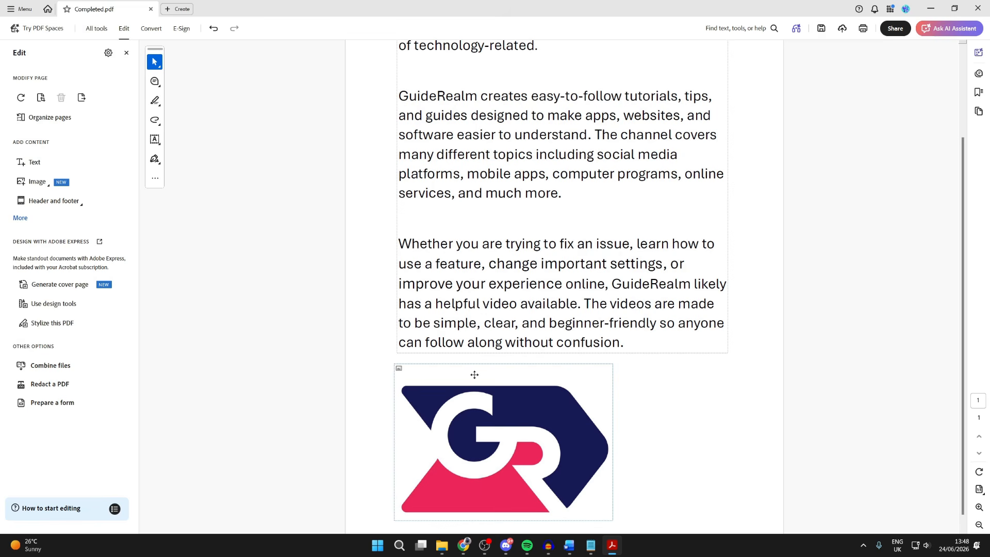
Move the GR logo image back so its right edge lines up with the right edge of the paragraphs.
scroll(474, 375, down, 1)
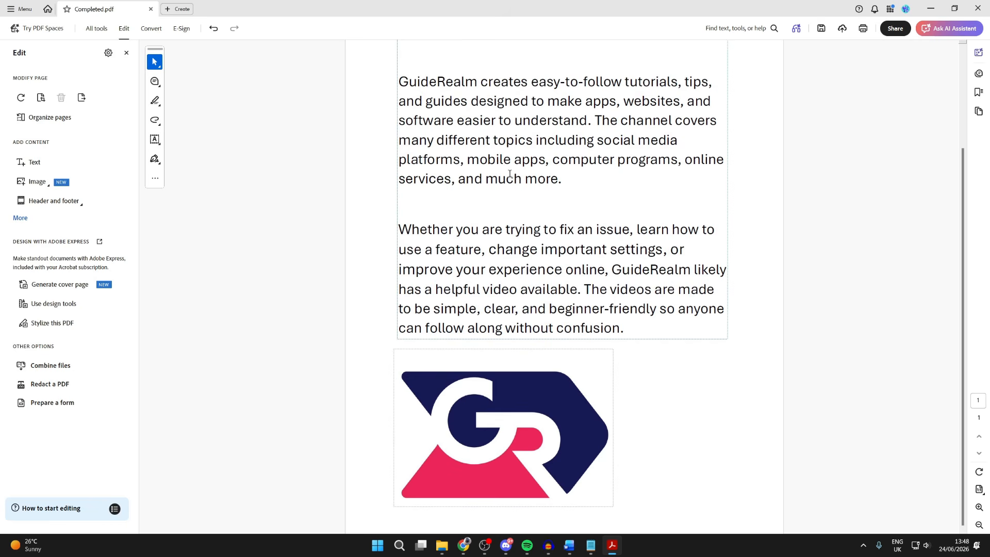
drag(492, 403, 604, 405)
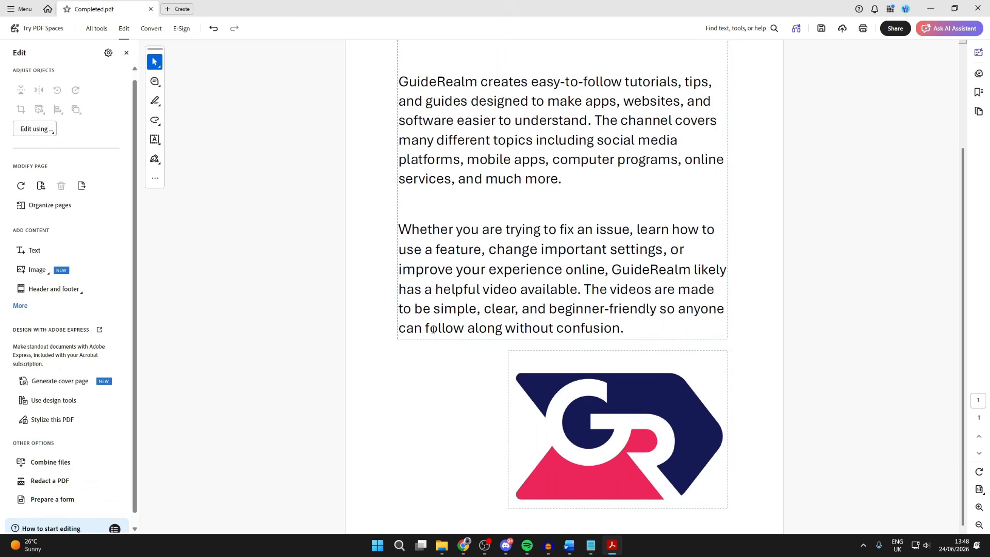
click(441, 397)
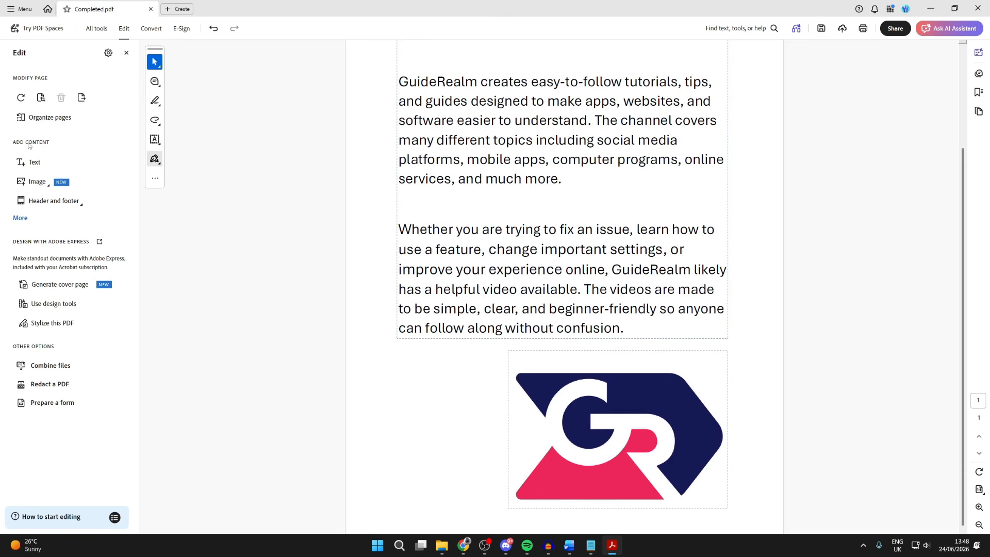
Add a text box reading "Hello!" in the empty space to the left of the logo.
click(20, 218)
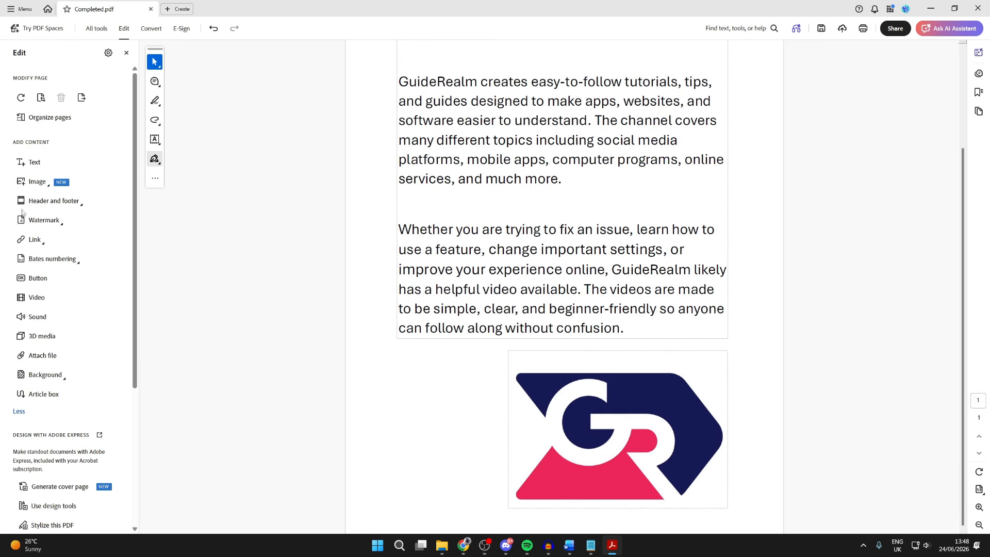
click(34, 183)
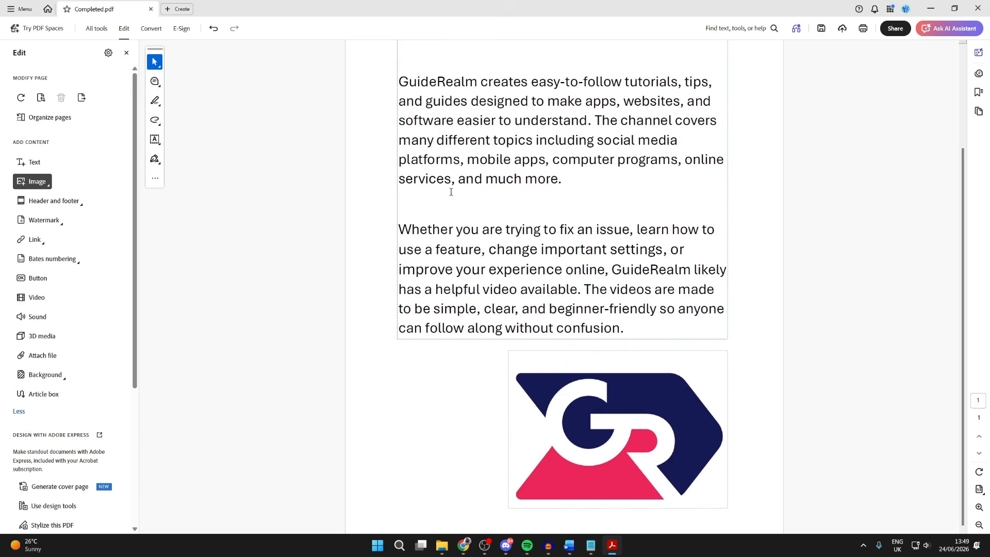
click(34, 164)
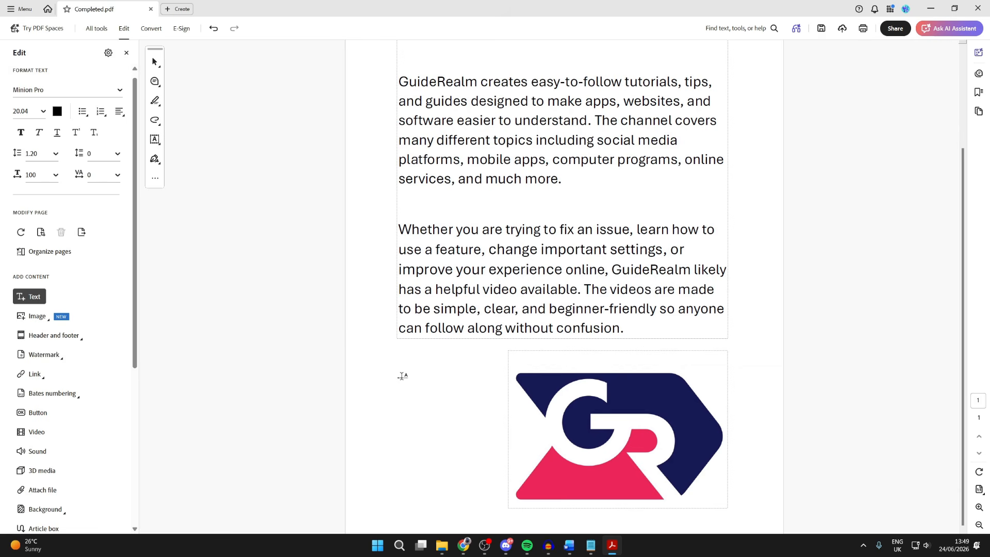
text(Hello!)
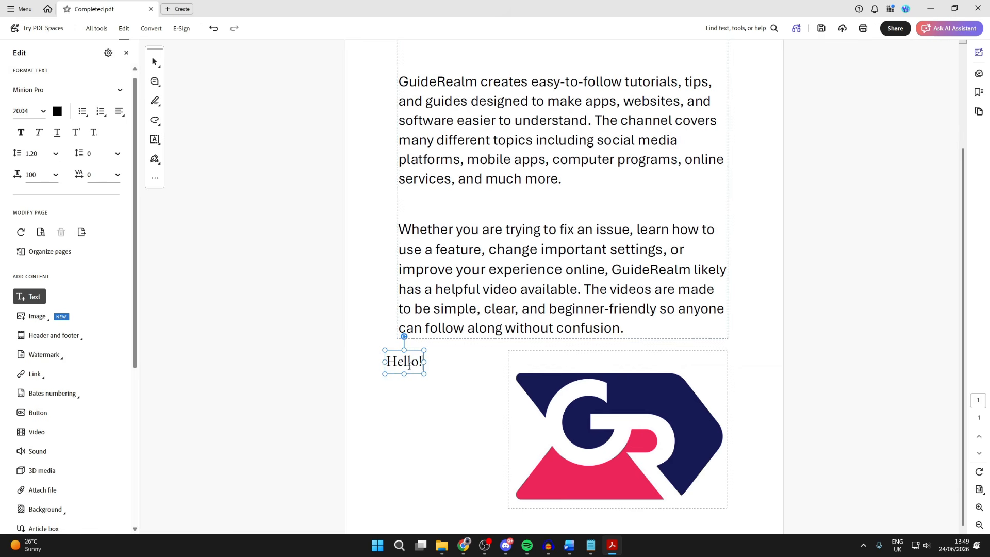
Format the "Hello!" text in Arial and make it bold.
double_click(409, 367)
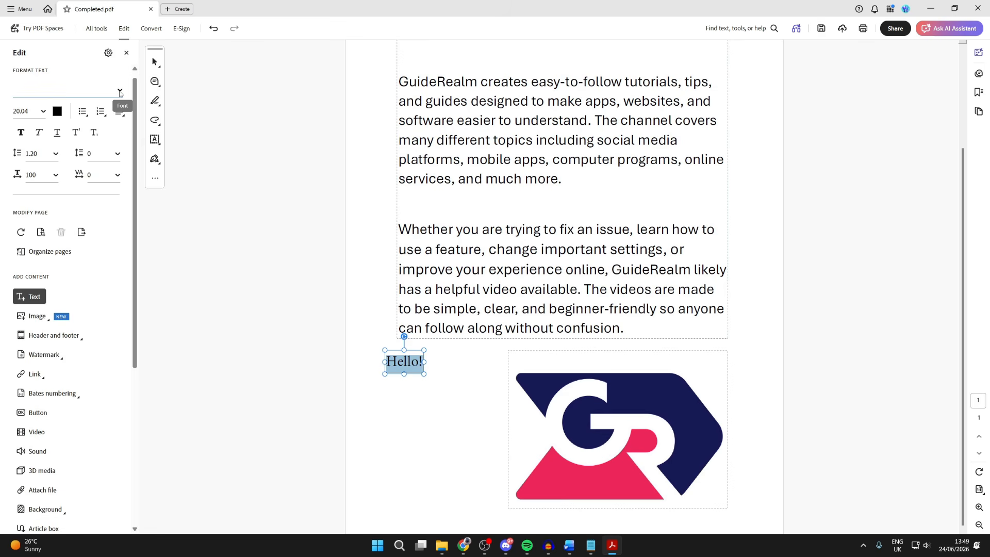
click(32, 89)
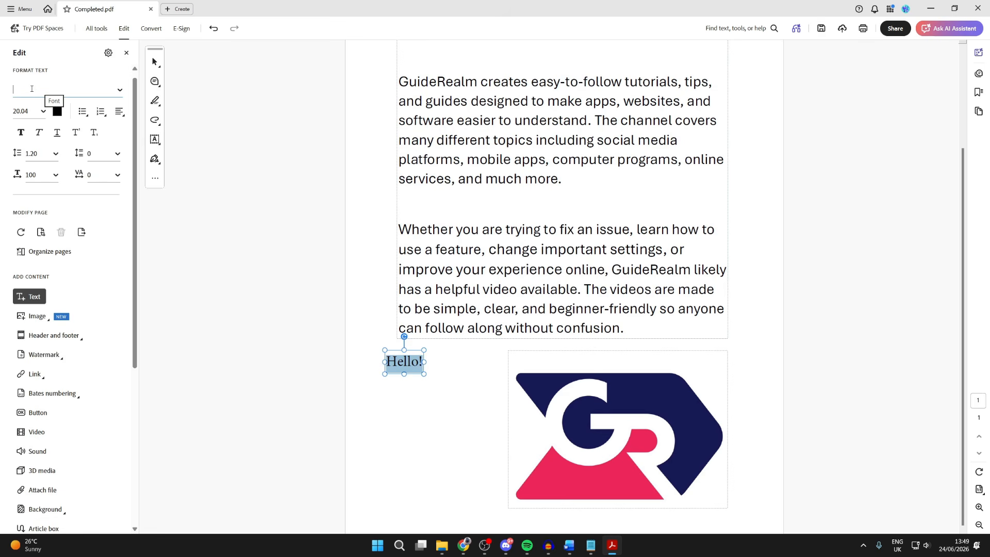
text(arial)
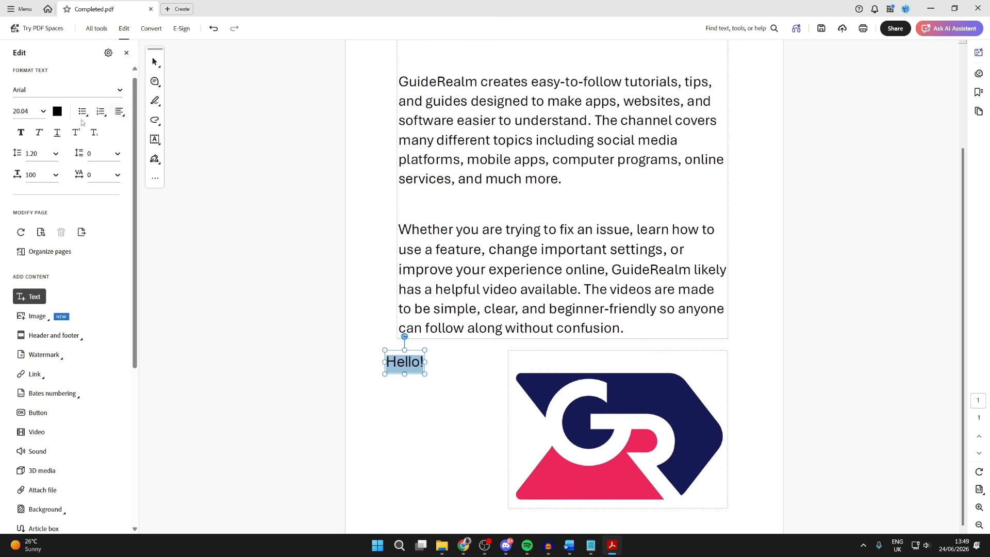
click(21, 133)
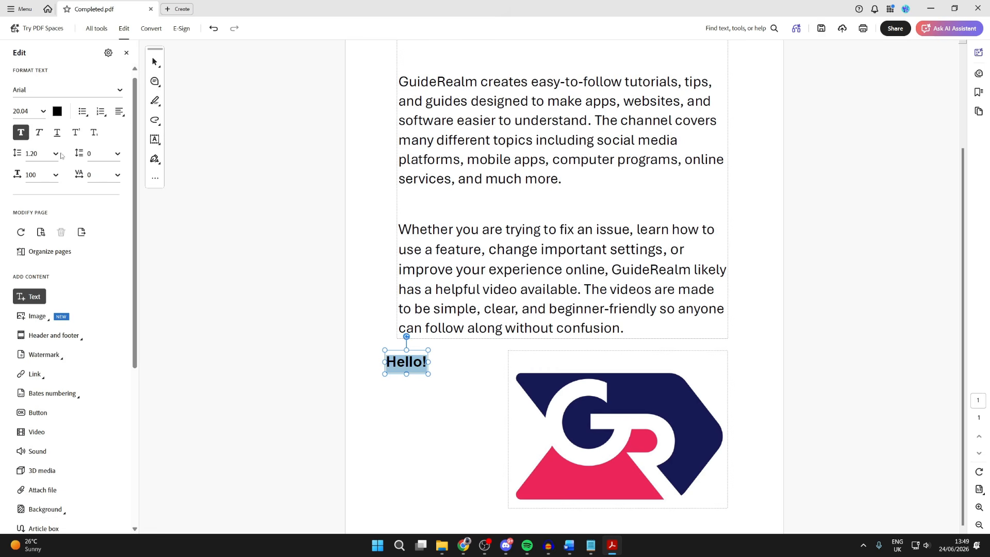
click(413, 370)
click(422, 388)
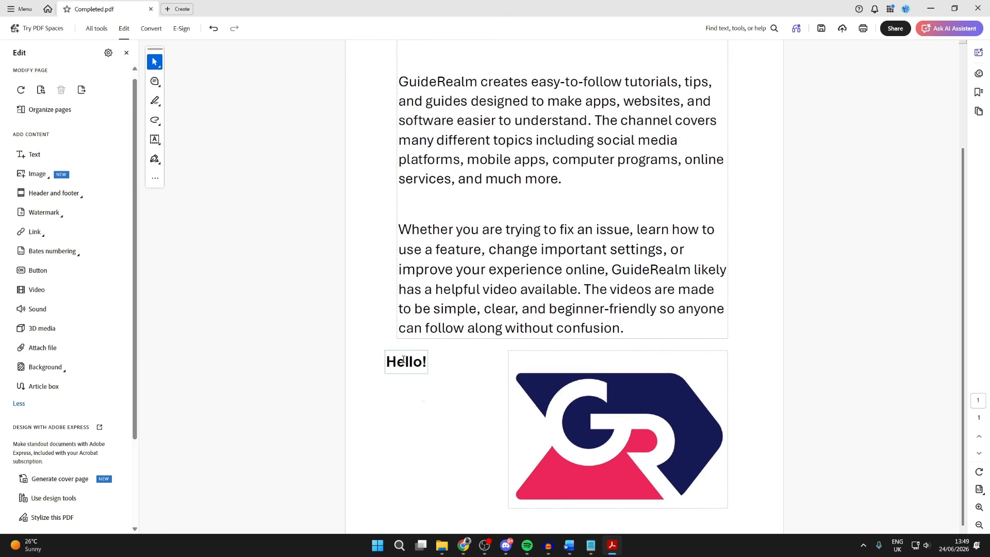
Align the "Hello!" text box with the left edge of the paragraphs and widen it slightly.
click(397, 356)
drag(396, 353, 407, 356)
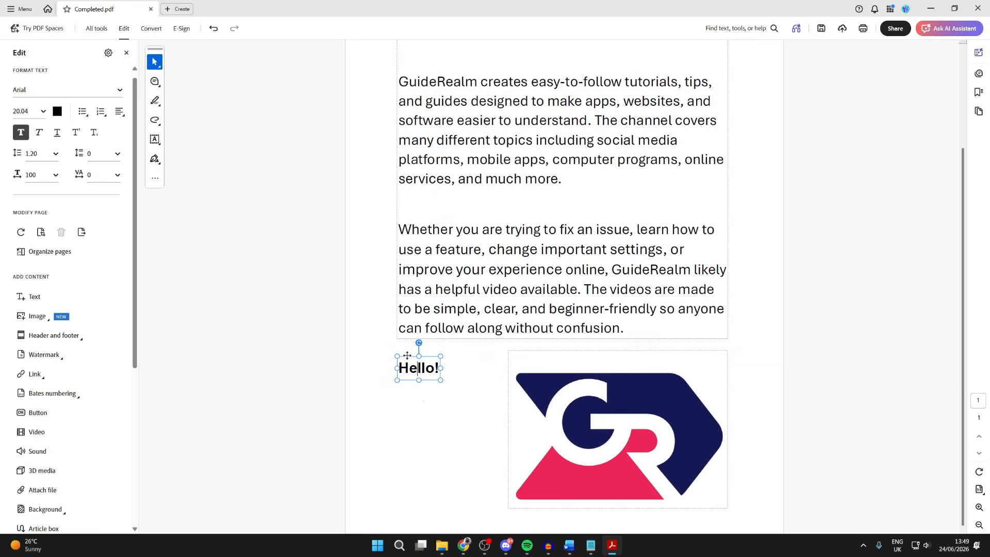
mouse_move(443, 381)
mouse_down()
mouse_move(469, 381)
mouse_move(452, 380)
mouse_up()
click(413, 365)
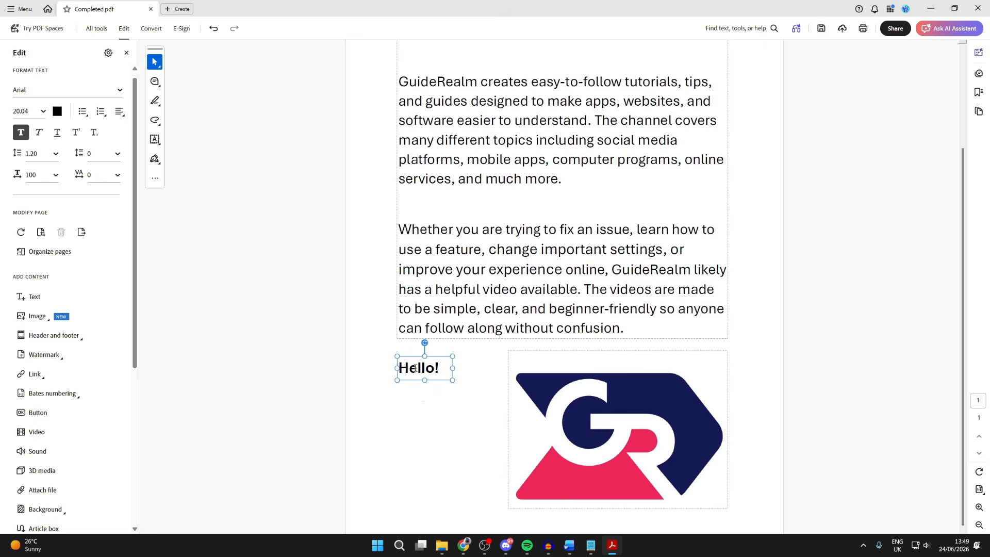
Insert the black GR logo from the desktop's icons folder onto the page below "Hello!".
click(40, 317)
click(84, 332)
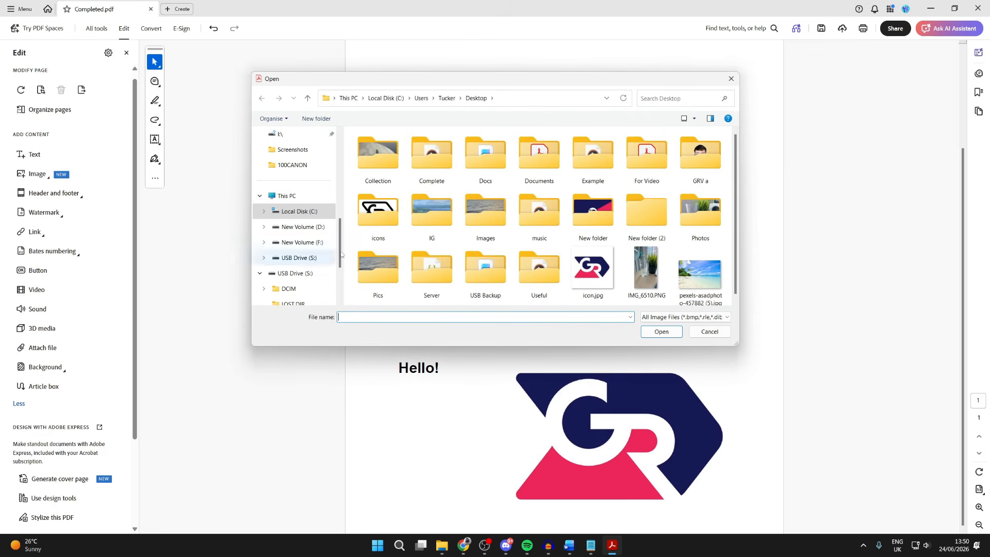
scroll(533, 212, down, 1)
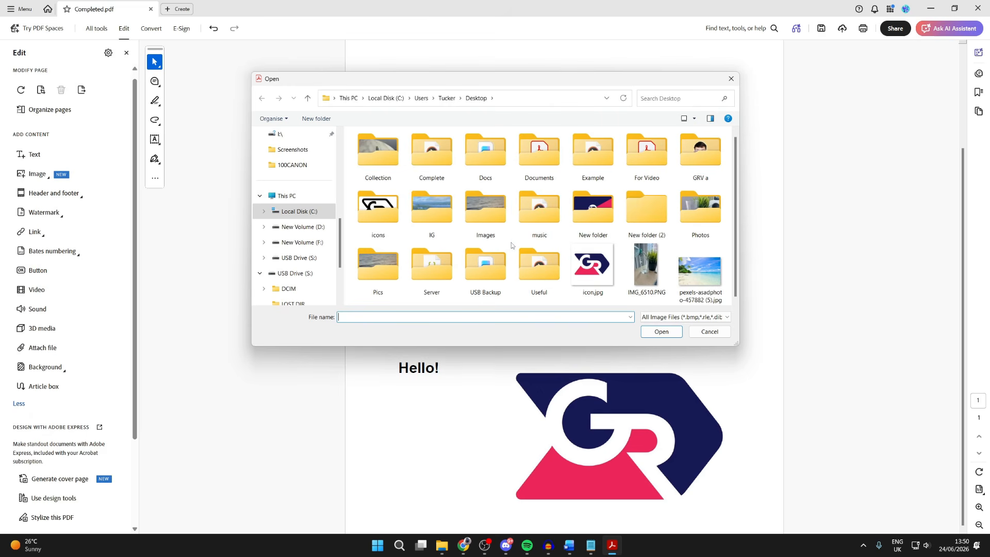
click(393, 223)
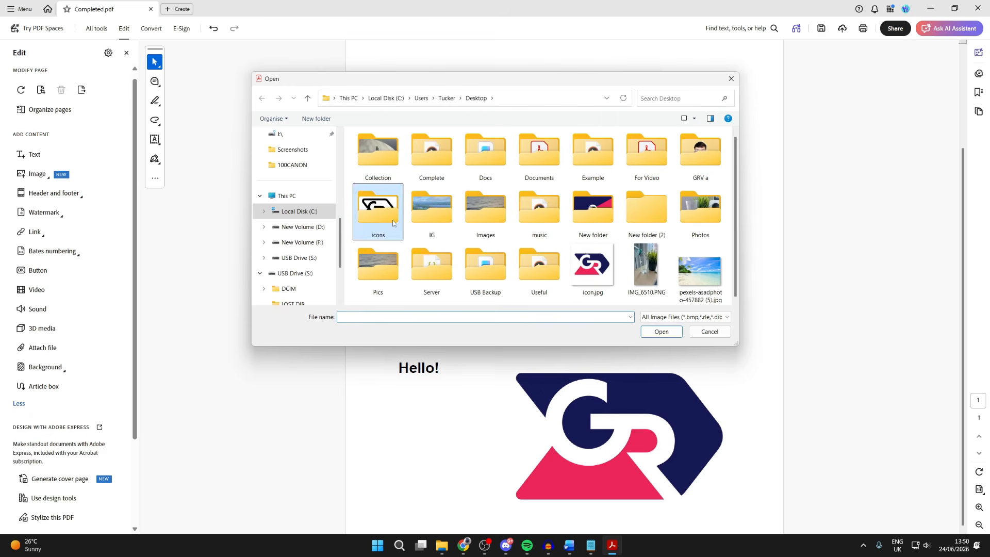
double_click(393, 223)
double_click(488, 155)
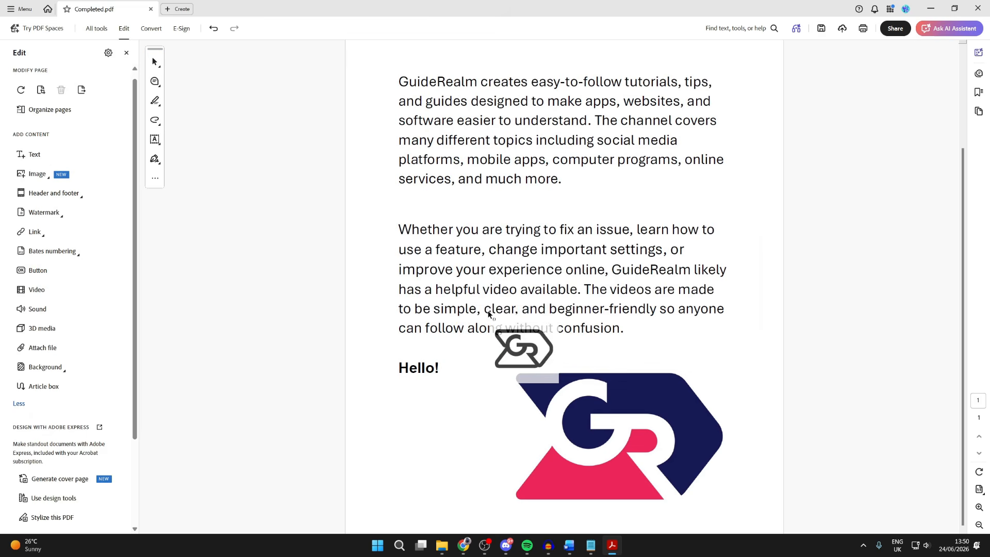
click(392, 408)
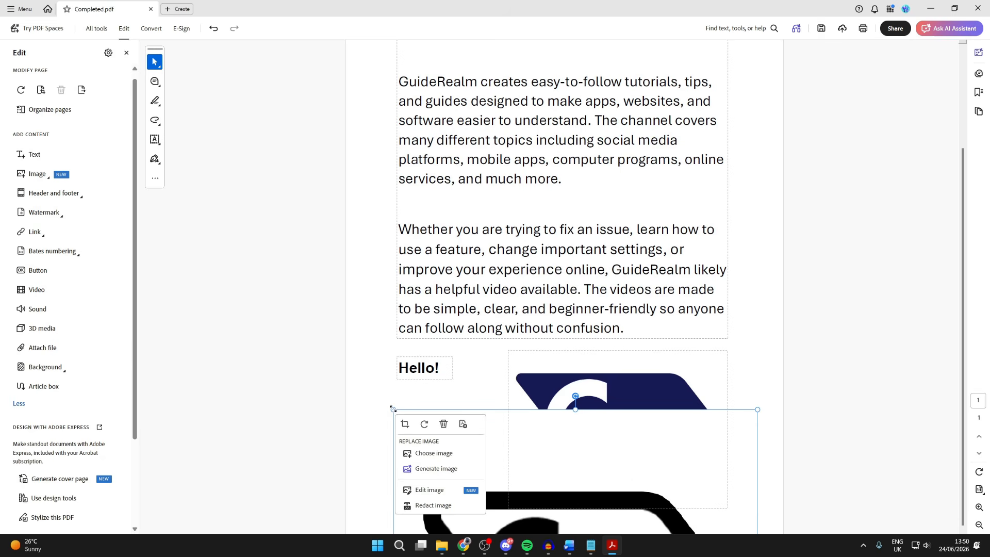
Fit the black GR logo beneath "Hello!" at a much smaller size and delete it from the page.
drag(758, 410, 500, 516)
drag(389, 184, 386, 444)
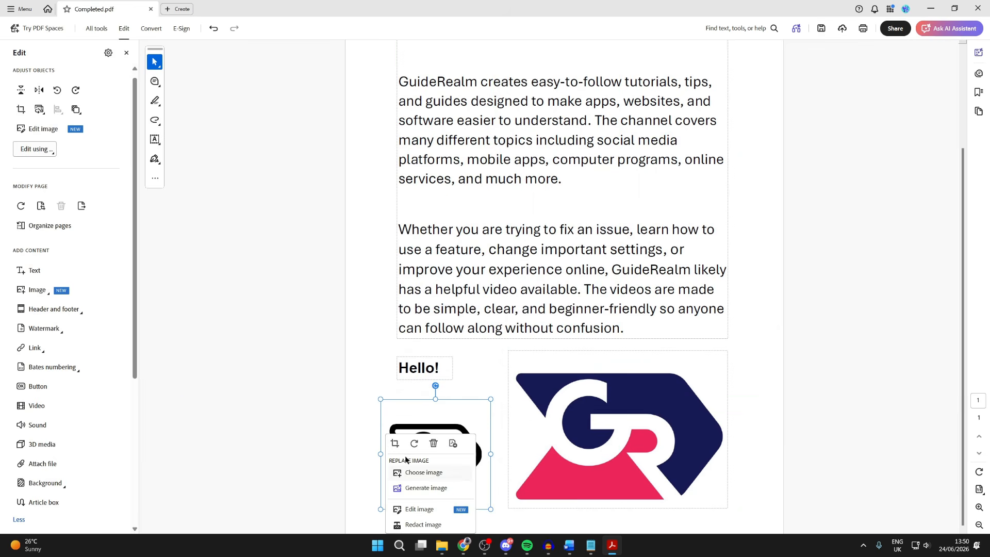
click(436, 446)
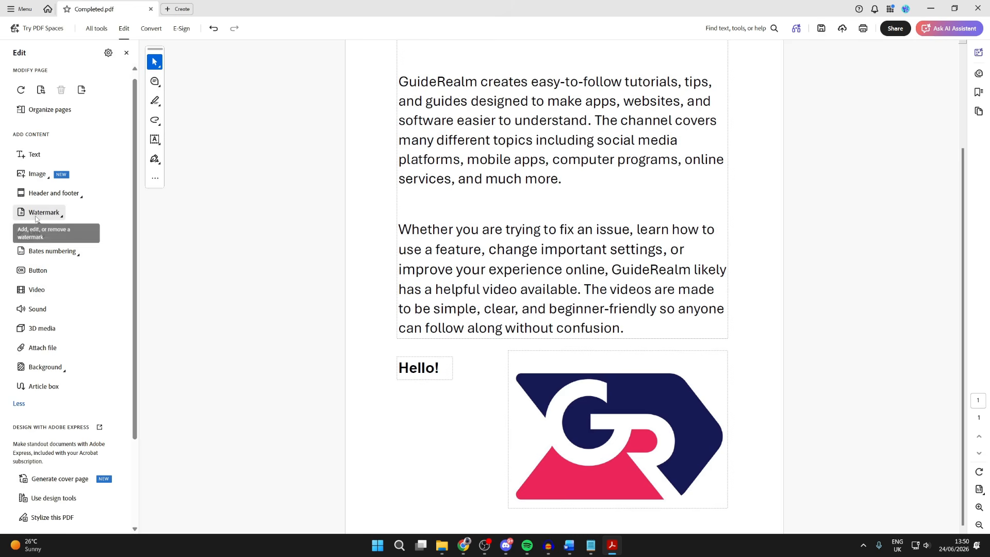
Save the edited PDF and close Acrobat.
scroll(517, 221, up, 3)
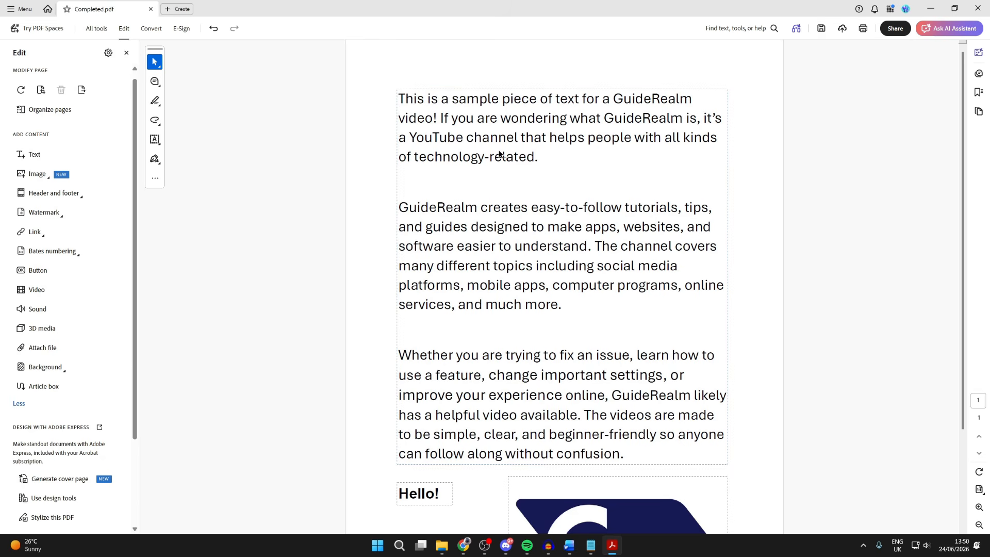
key(ctrl+s)
click(978, 9)
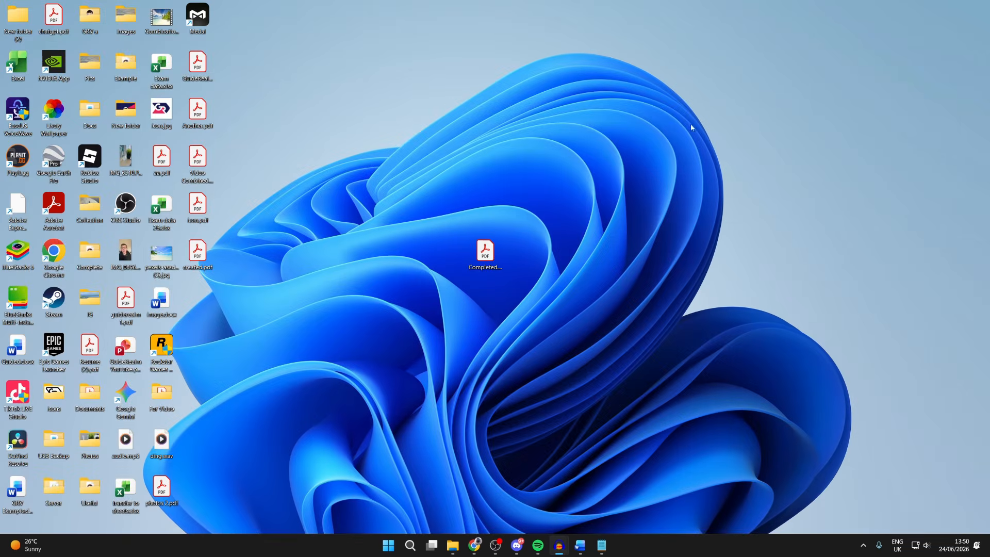
Reopen Completed.pdf from the desktop and check the edited paragraph, the "Hello!" text and the logo placement.
click(488, 253)
double_click(489, 253)
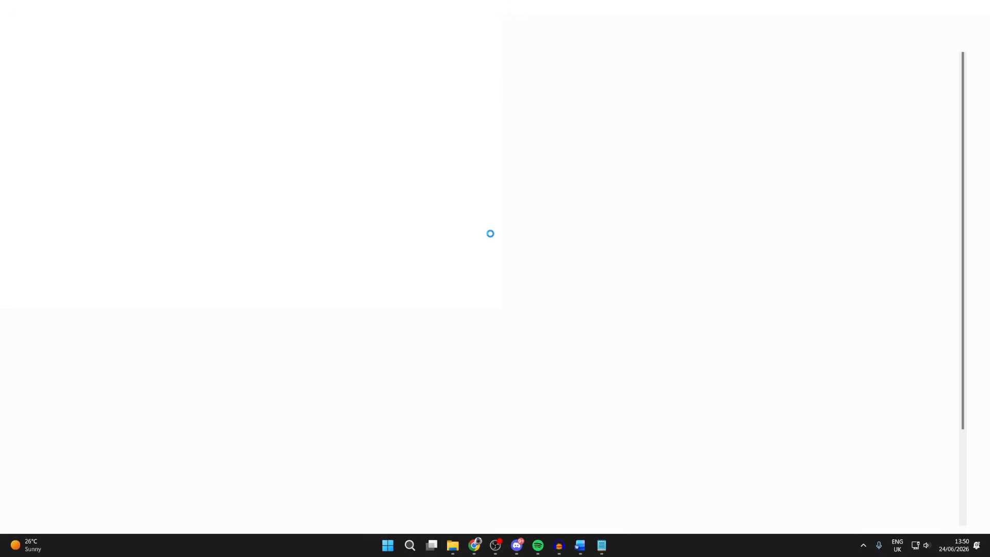
scroll(490, 232, down, 3)
drag(419, 368, 446, 370)
click(412, 367)
scroll(469, 385, up, 3)
scroll(469, 385, down, 3)
scroll(490, 388, up, 4)
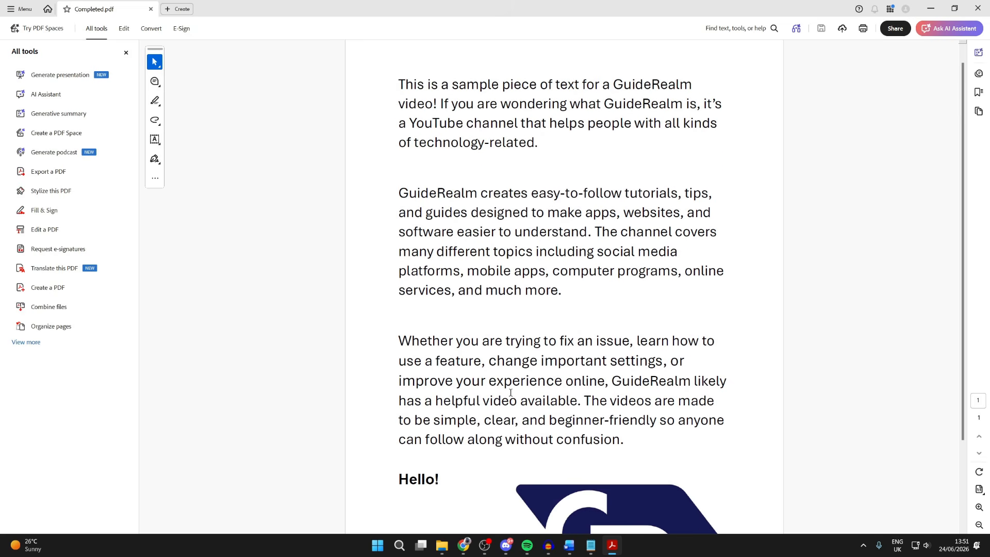